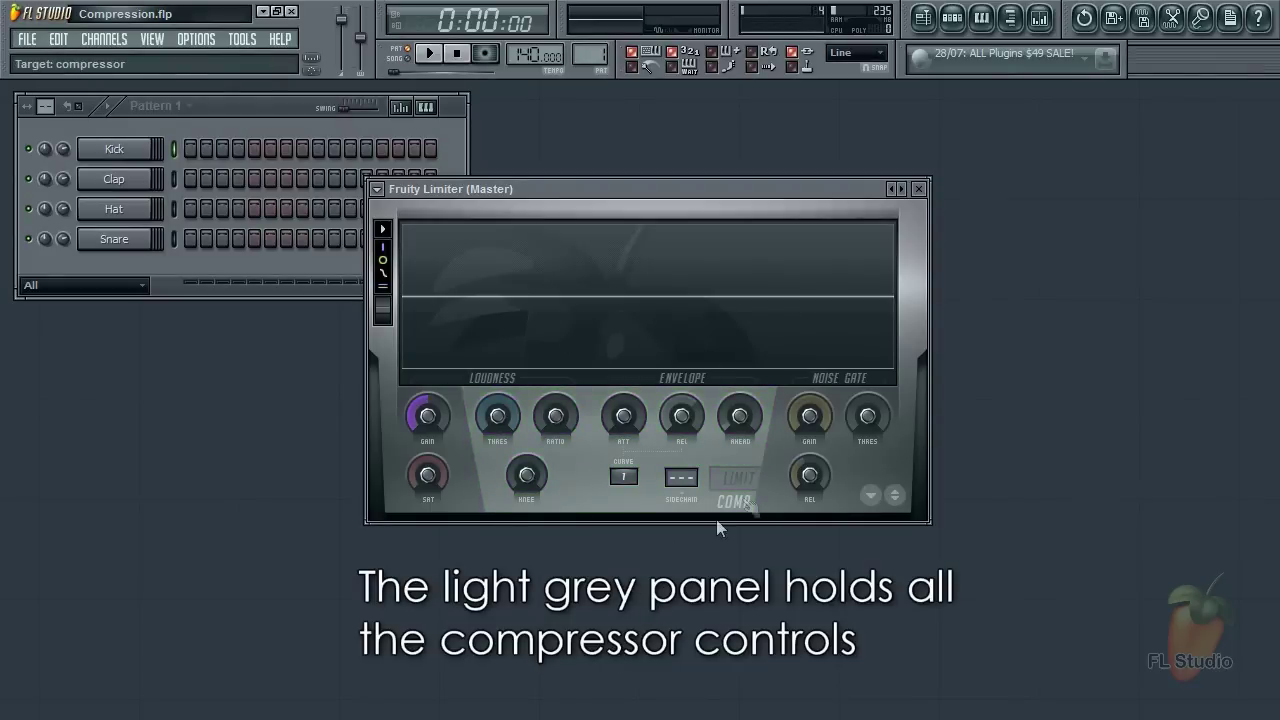
Move the Fruity Limiter window clear of the workspace and open the Kick channel's sample for editing in Edison
drag(590, 190, 922, 100)
click(115, 150)
right_click(405, 615)
click(470, 660)
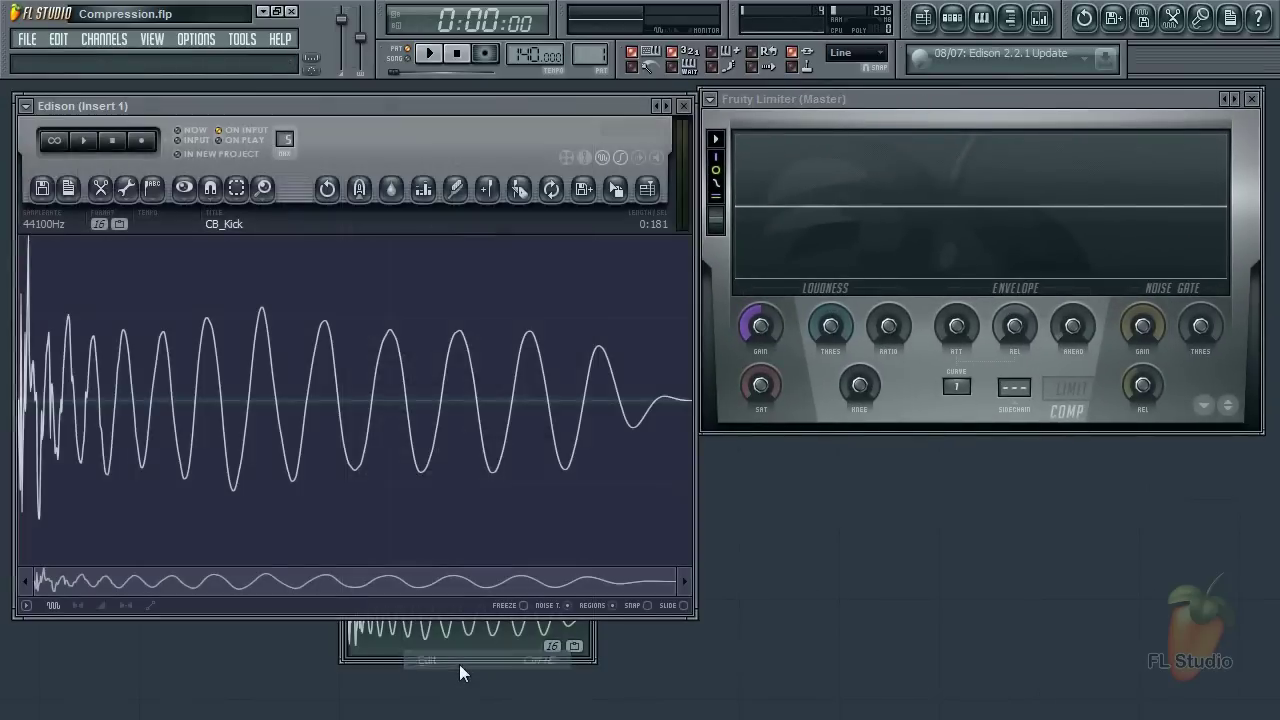
click(525, 656)
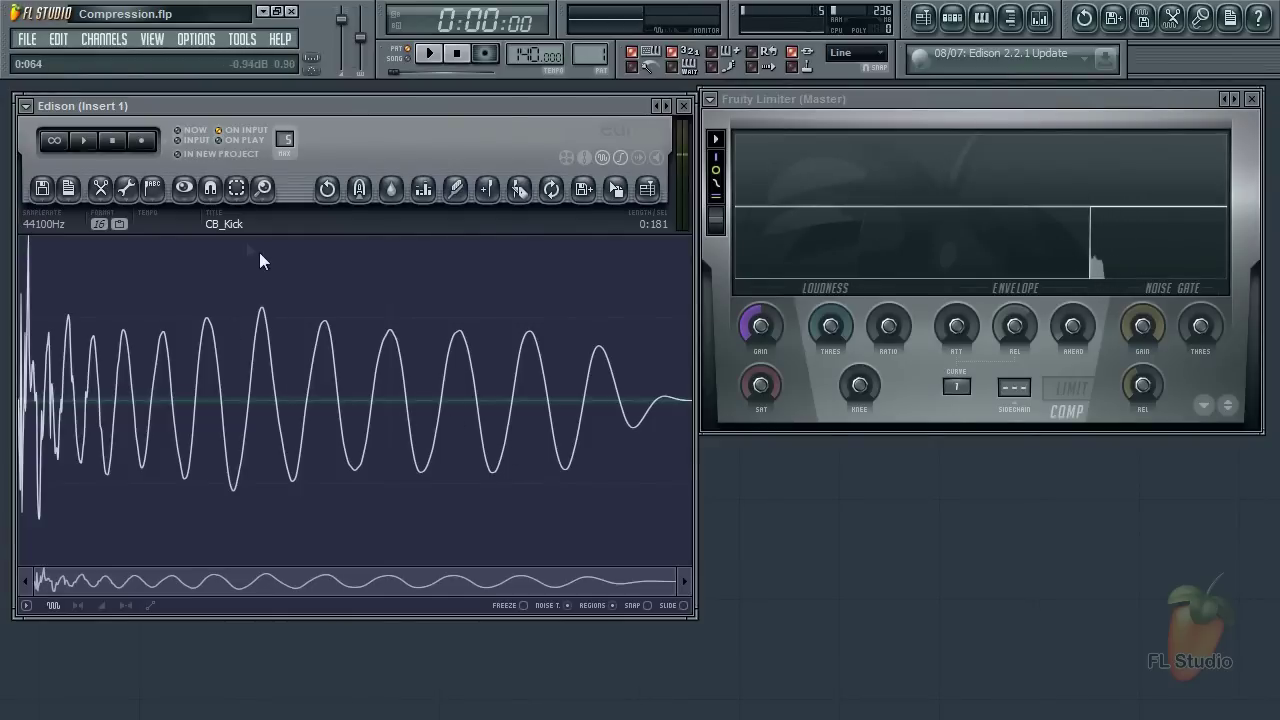
Play the whole kick sample several times and examine its initial peak
click(90, 141)
click(90, 141)
click(90, 141)
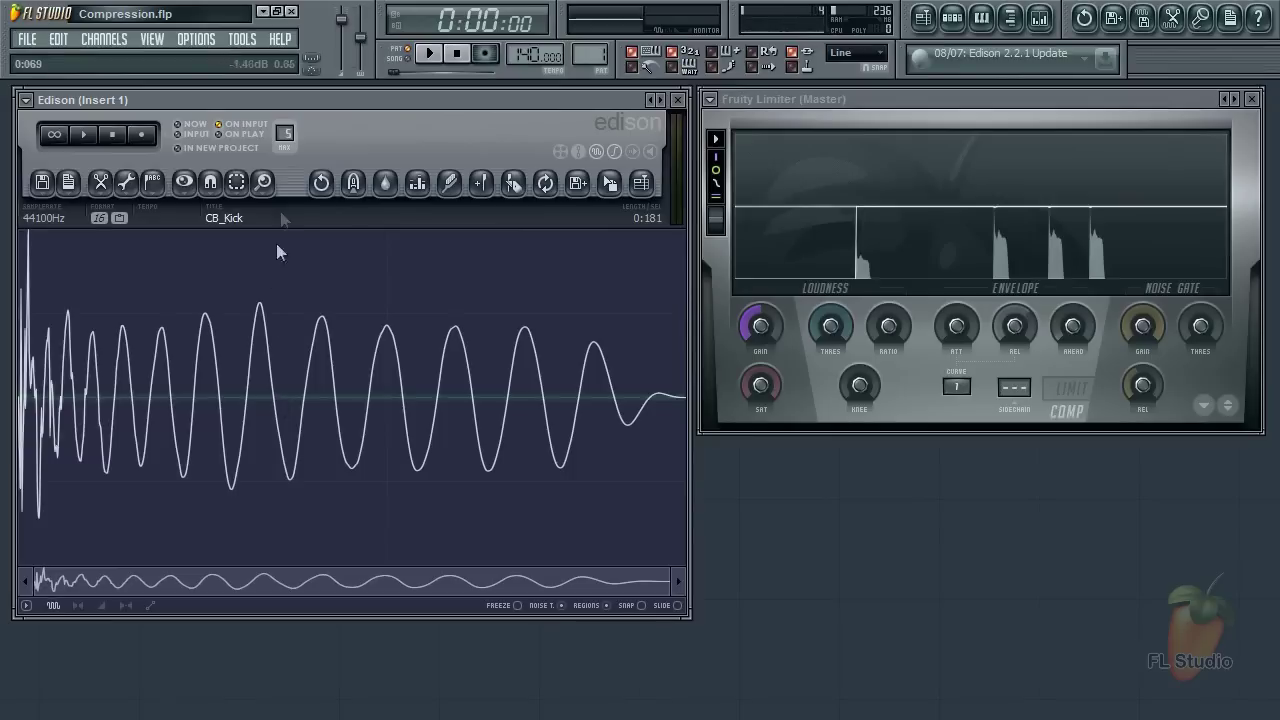
click(26, 352)
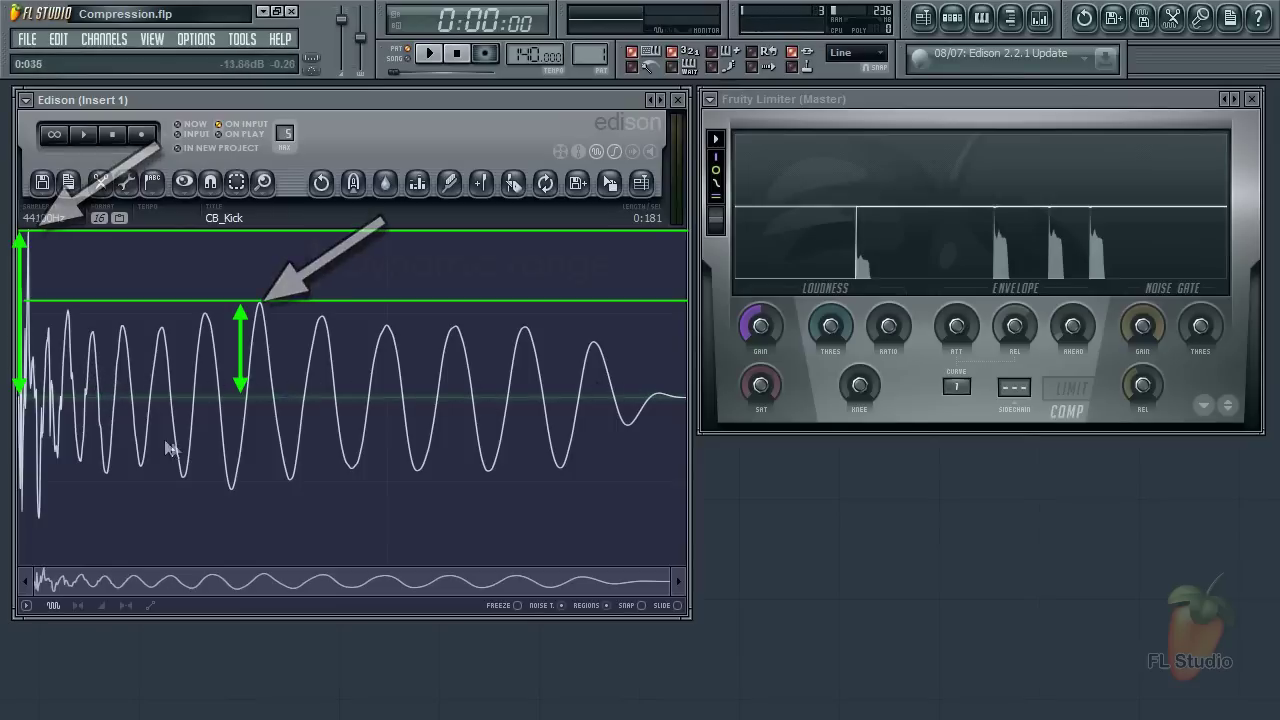
Select the kick's opening transient from 0:000 to 0:011 and play only that part
drag(667, 586, 240, 586)
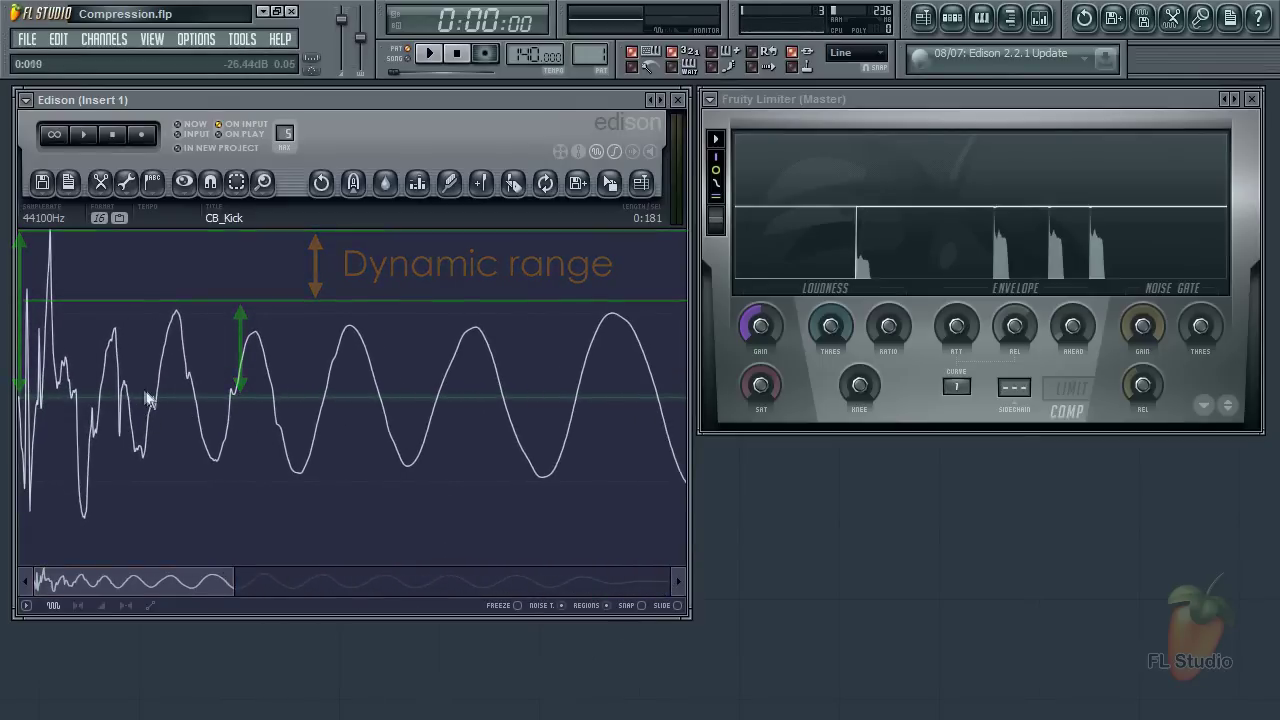
drag(164, 395, 319, 396)
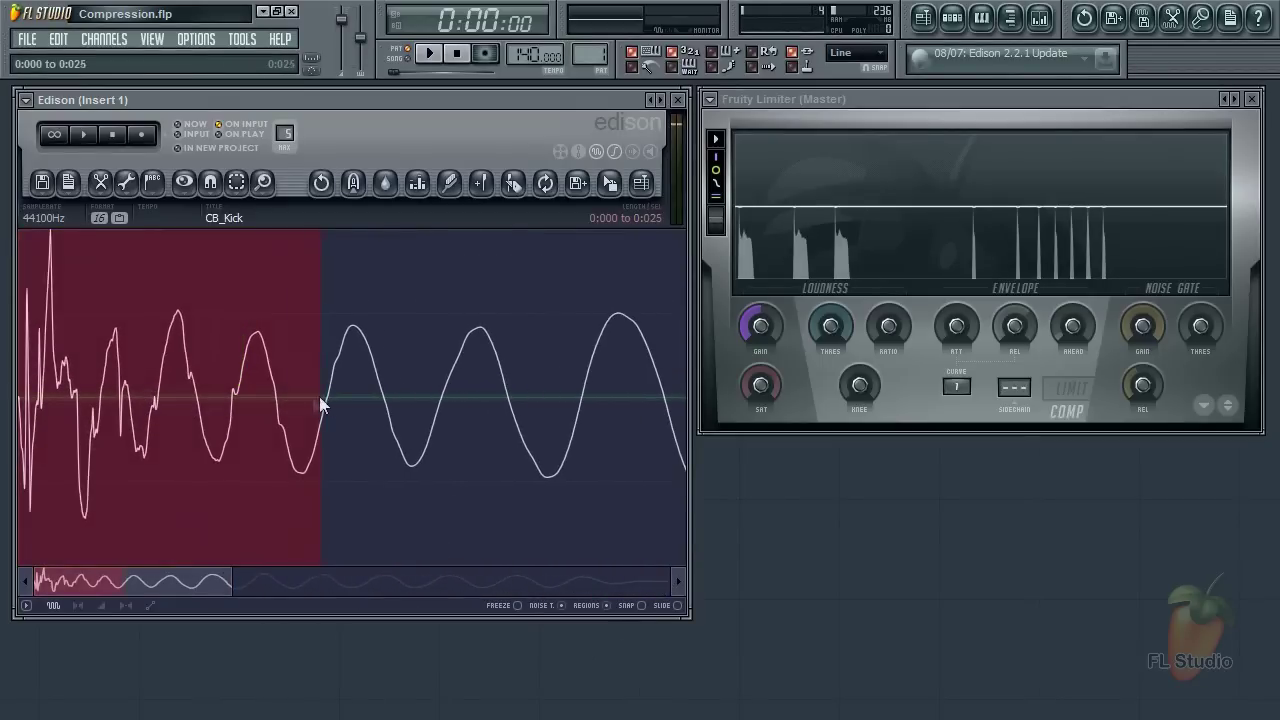
click(85, 135)
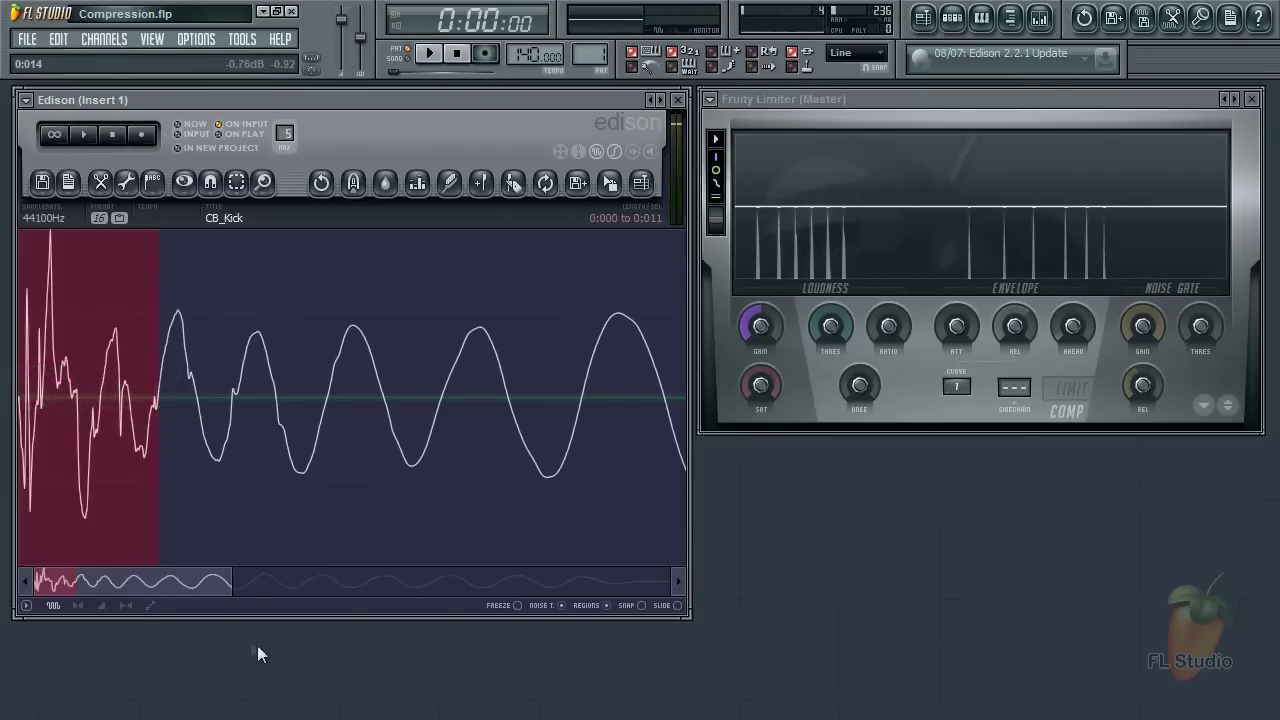
Select the body of the kick from 0:011 to 0:181 and play it
drag(230, 587, 703, 600)
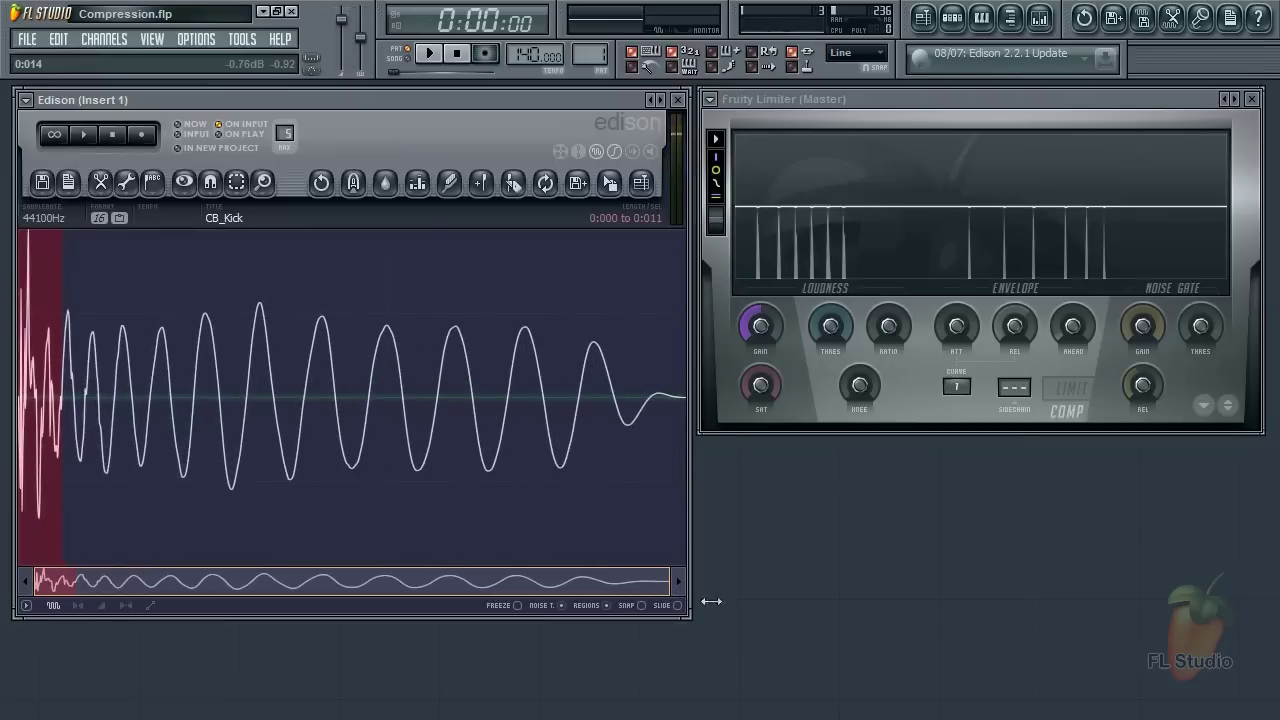
drag(63, 420, 577, 503)
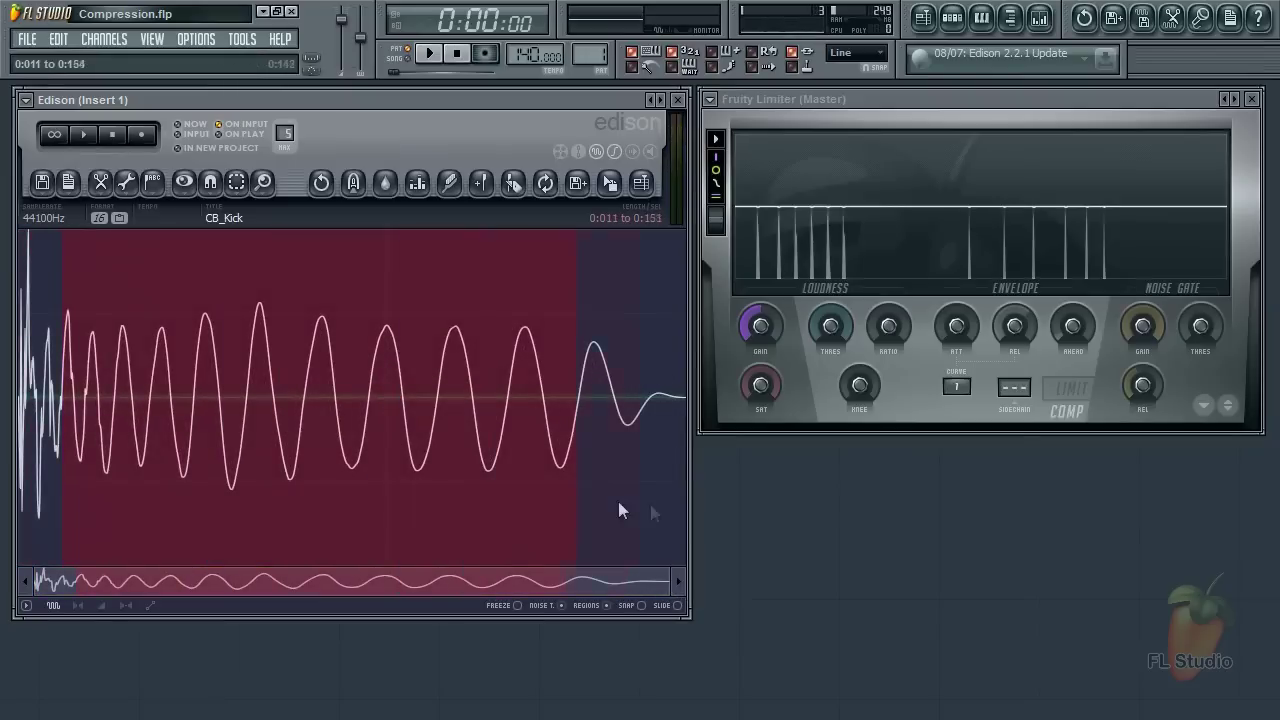
click(86, 135)
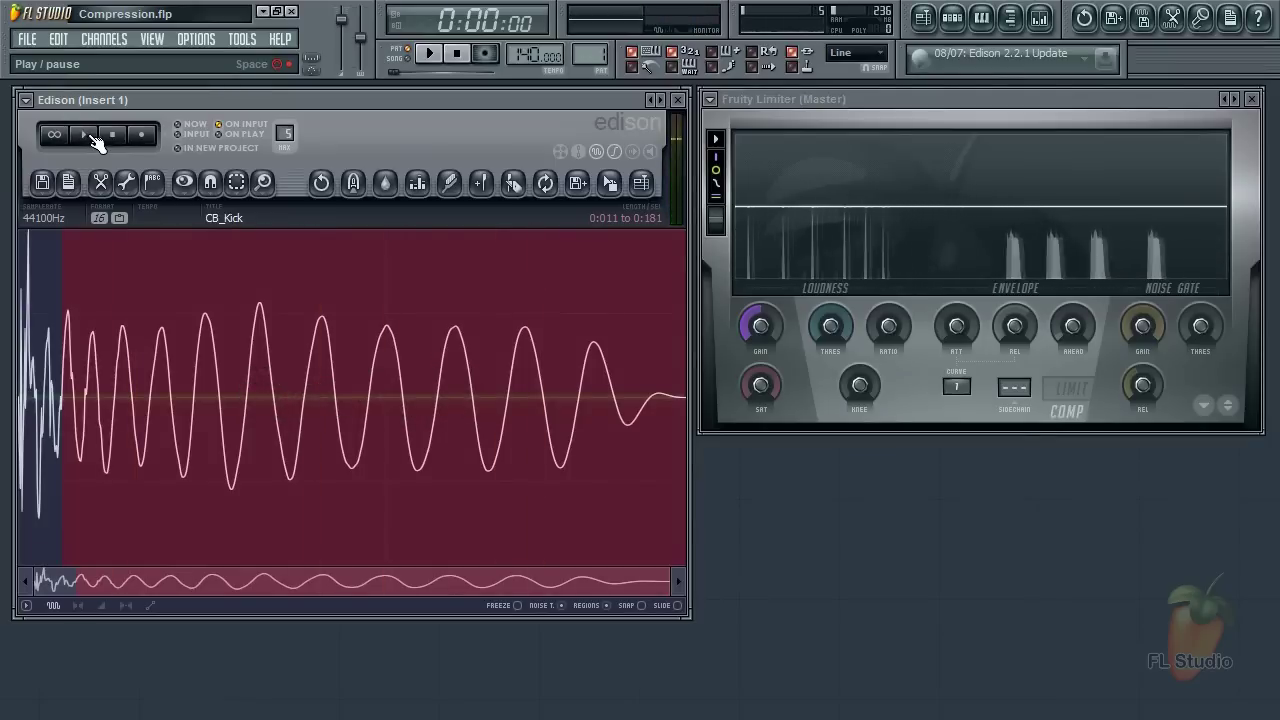
Compare the kick's attack, 0:000 to 0:011, with its body, 0:011 to 0:181, by selecting and playing each in turn
drag(63, 457, 14, 455)
click(88, 133)
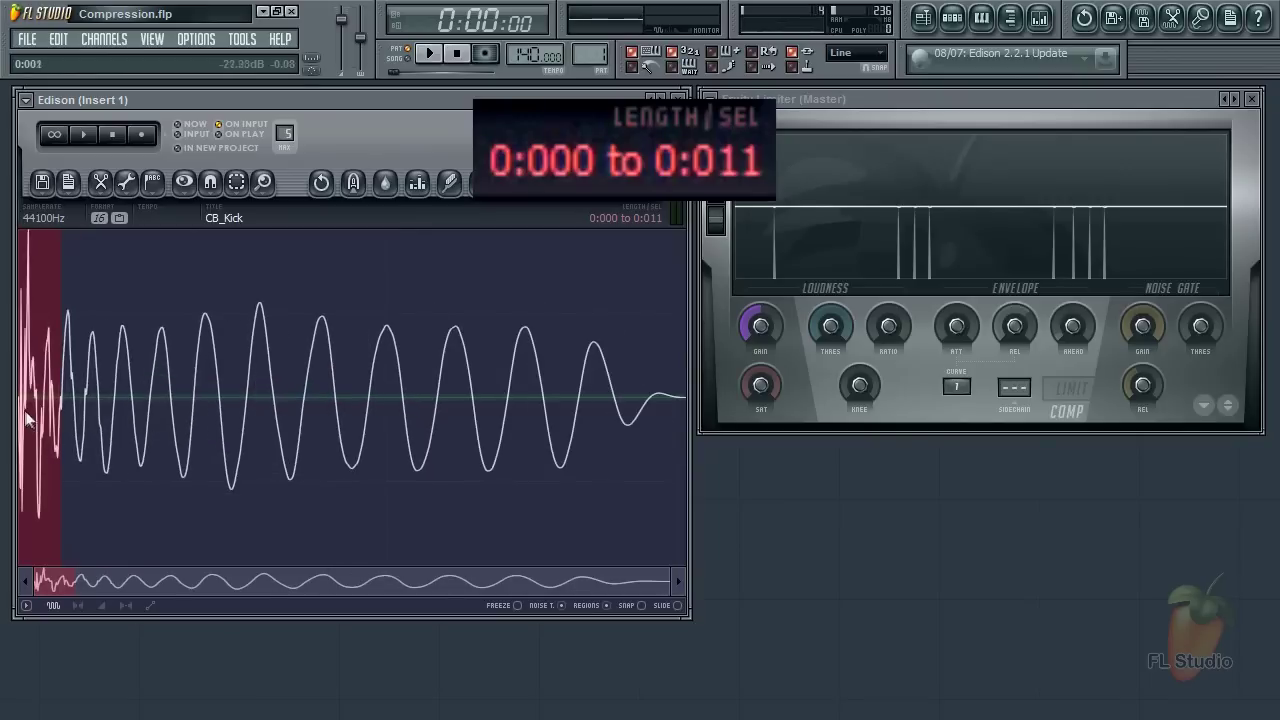
drag(62, 430, 701, 481)
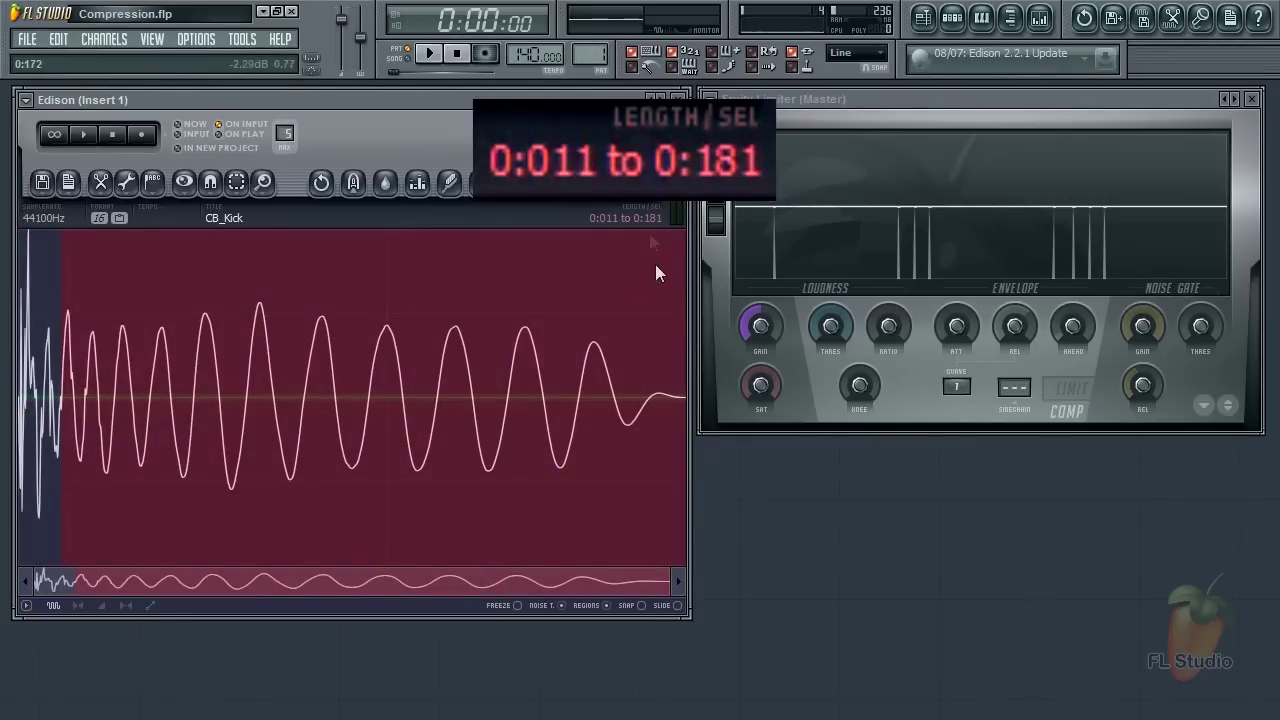
click(97, 136)
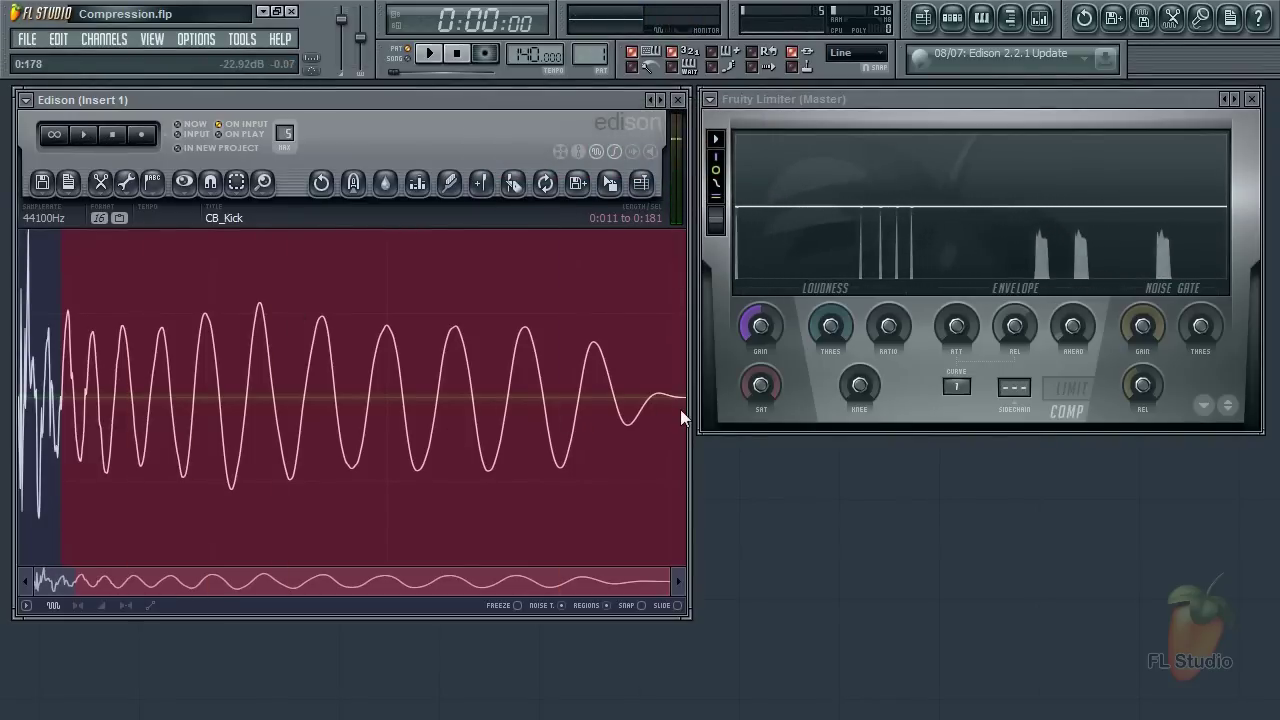
drag(681, 415, 688, 453)
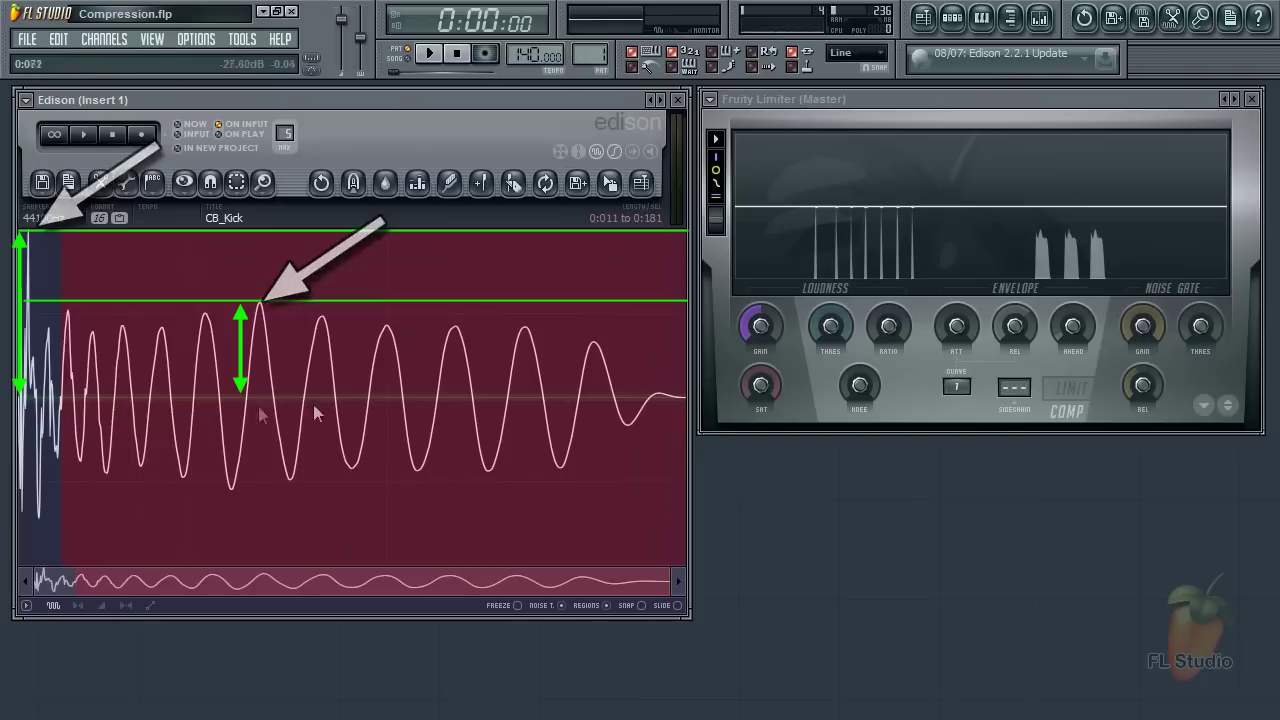
Normalize the entire kick sample
click(151, 403)
click(126, 181)
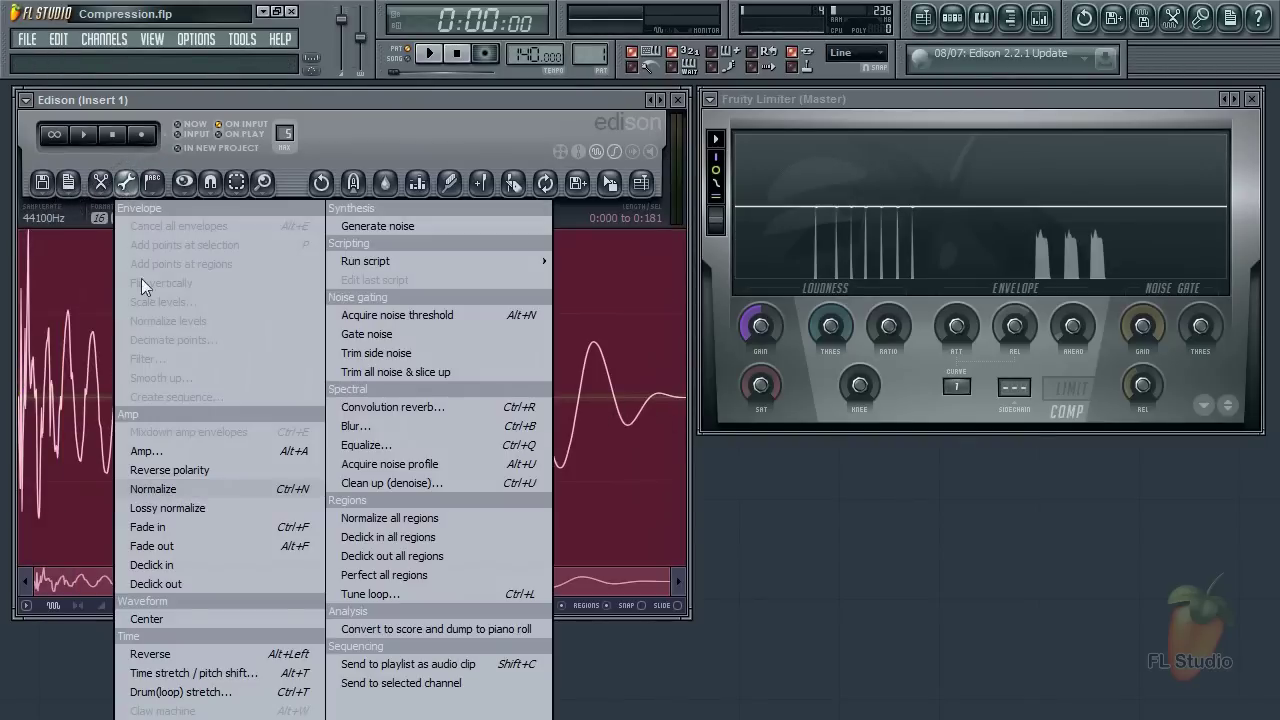
click(153, 489)
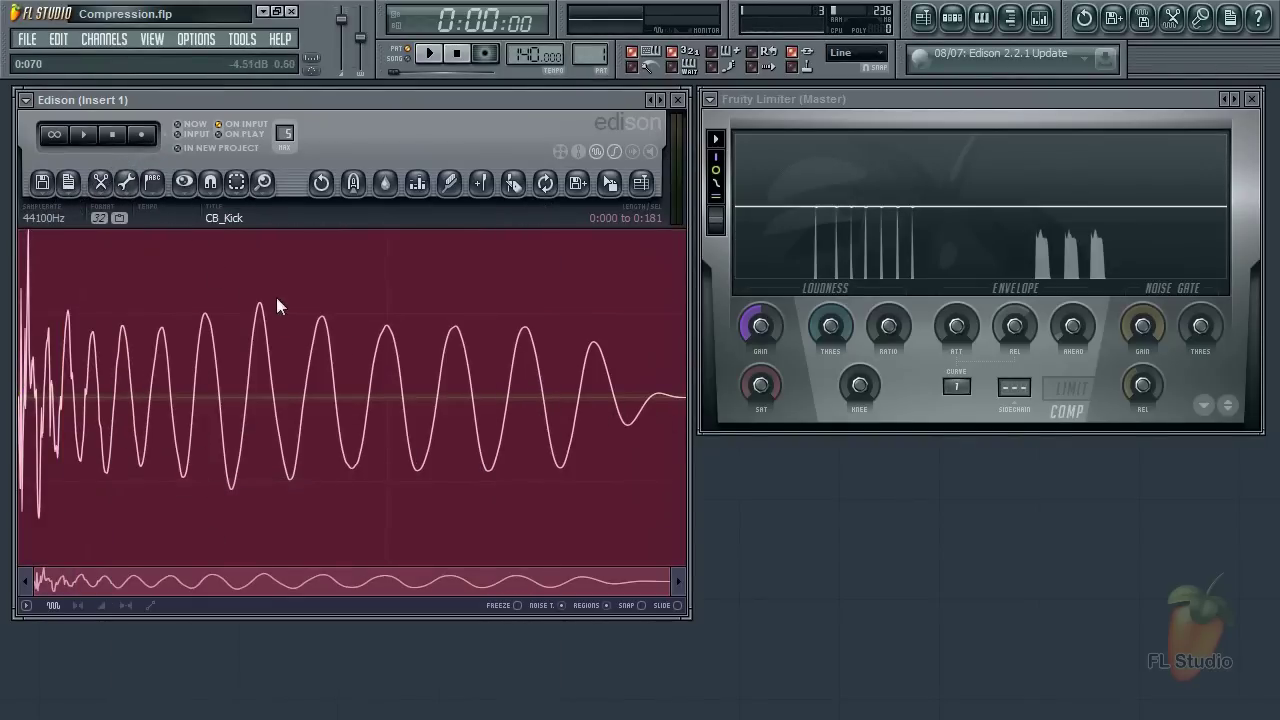
Normalize only the kick's body from 0:018 to 0:181 and play the louder selection
drag(22, 370, 84, 375)
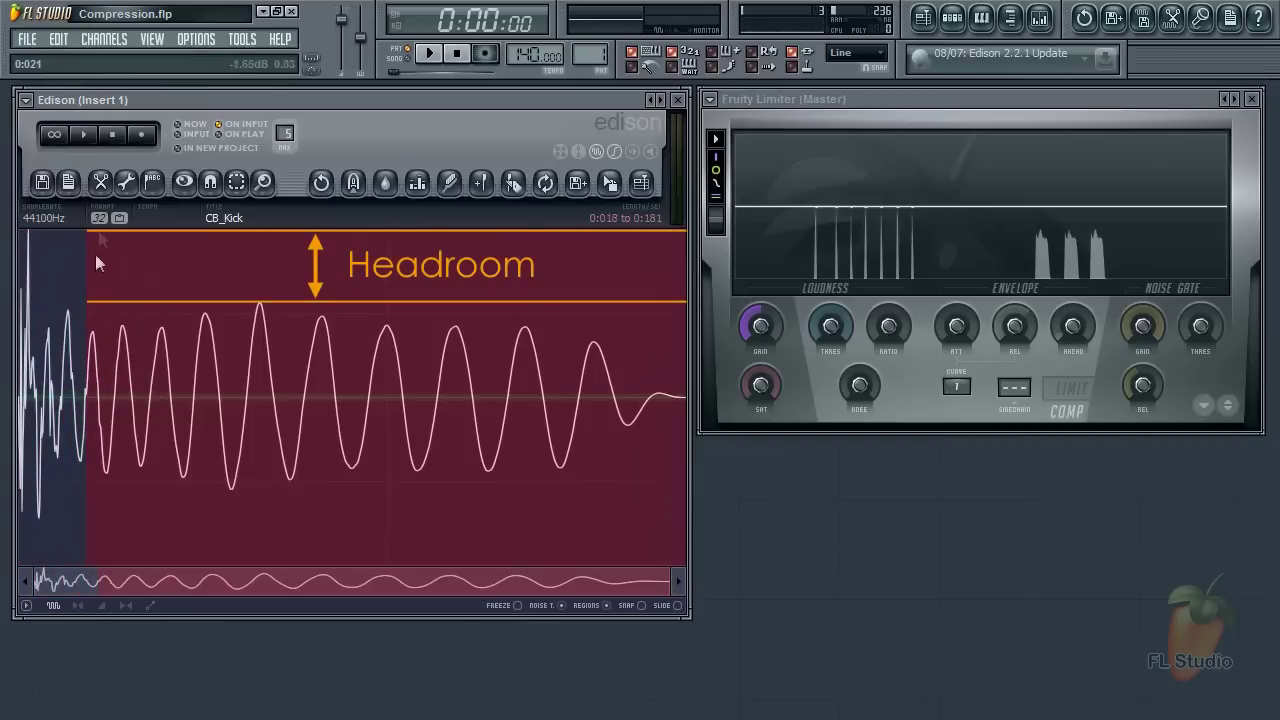
click(124, 182)
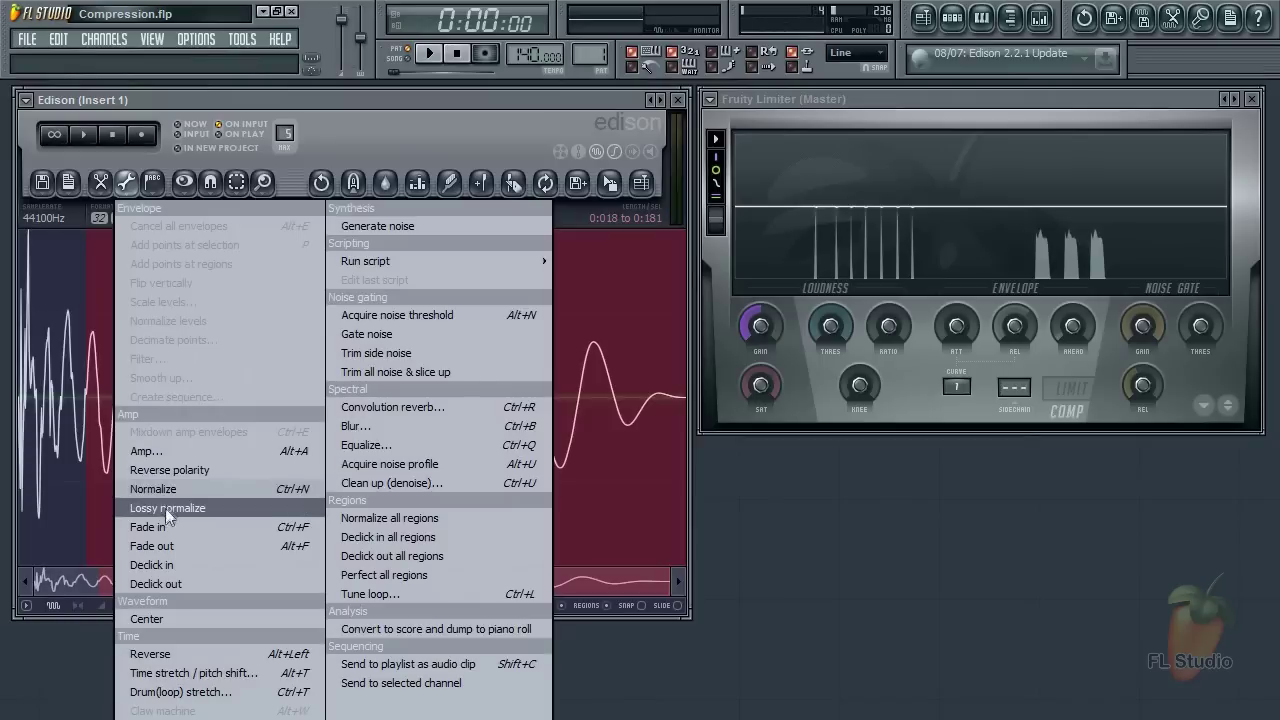
click(165, 487)
click(86, 135)
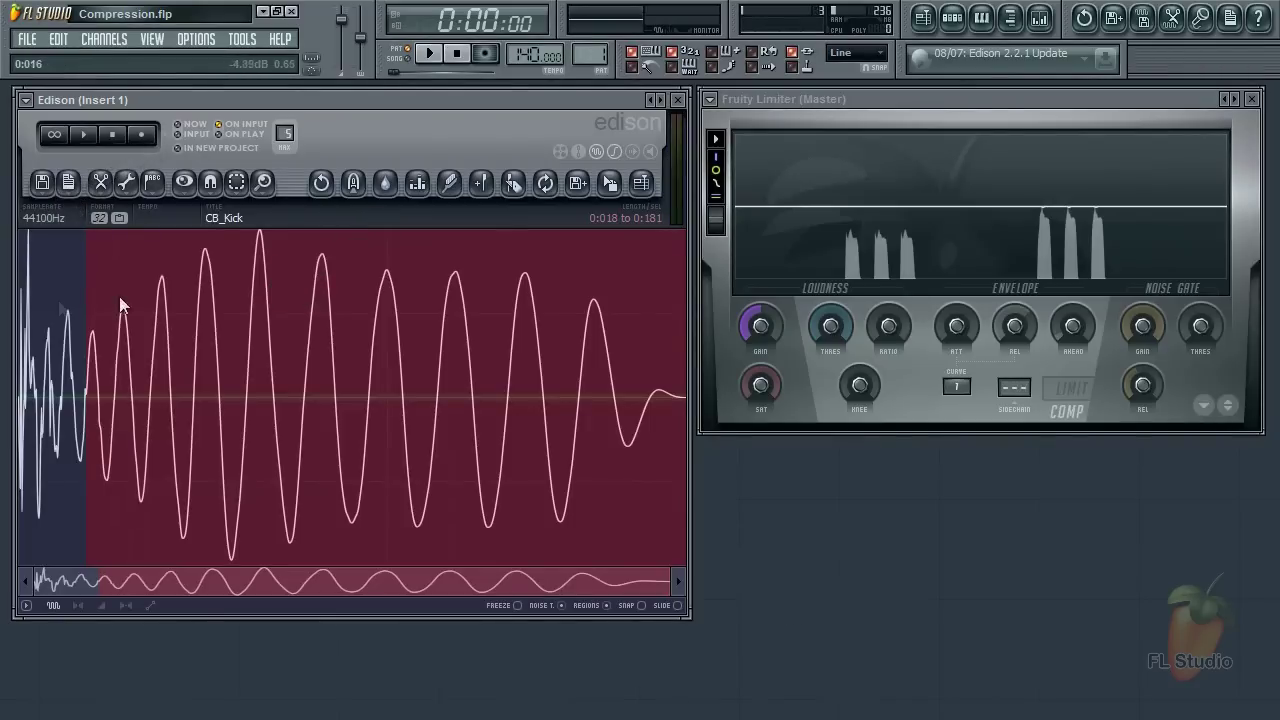
click(93, 388)
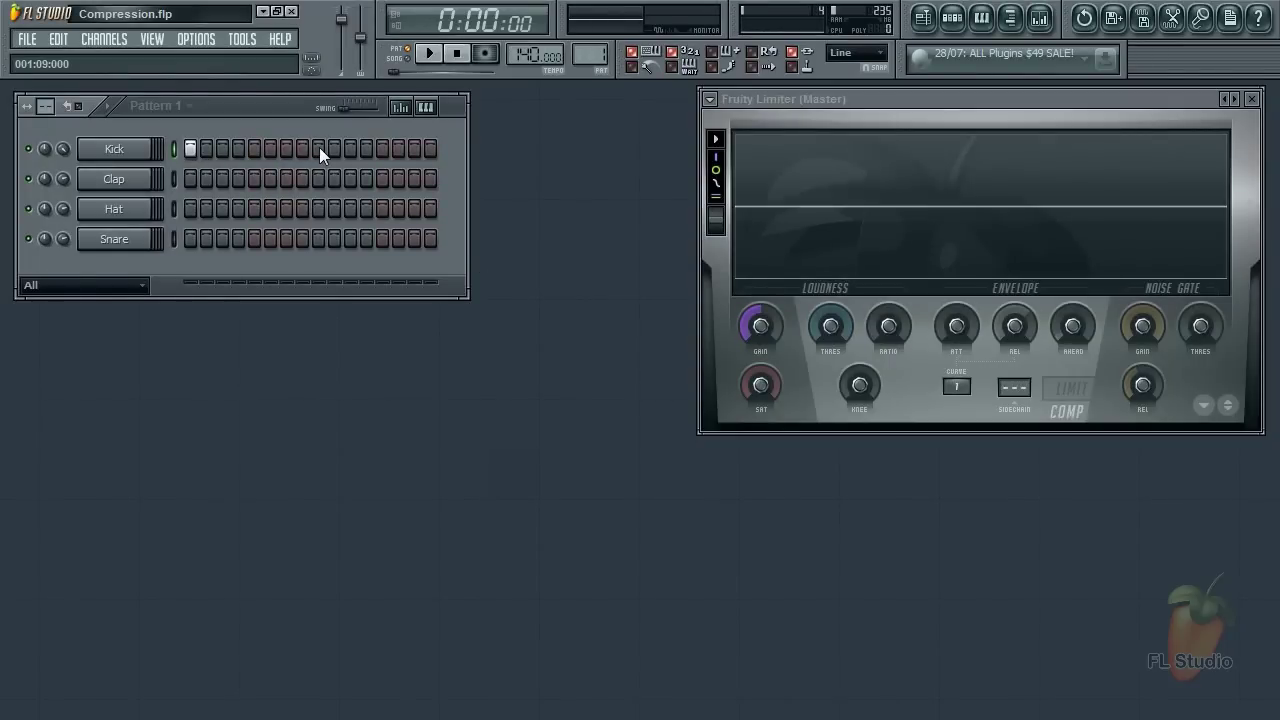
Add a kick hit on step 9 of the pattern and play it through the limiter before pausing
click(432, 54)
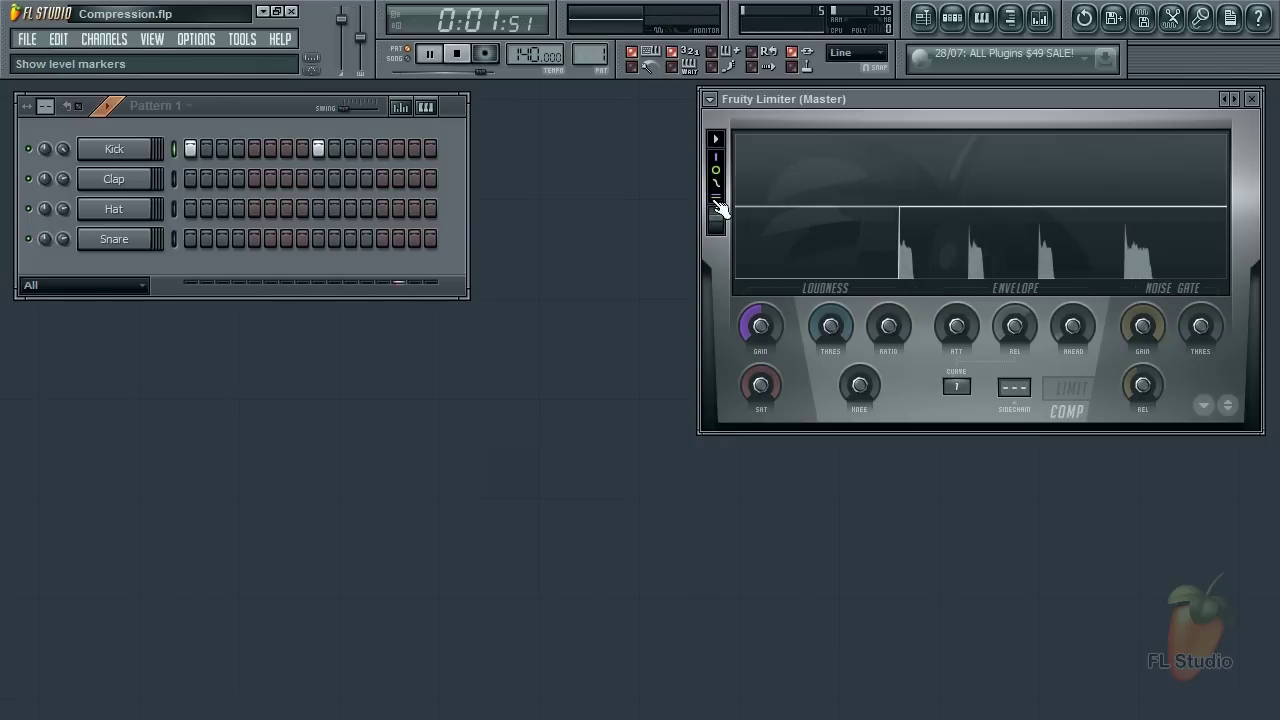
click(432, 54)
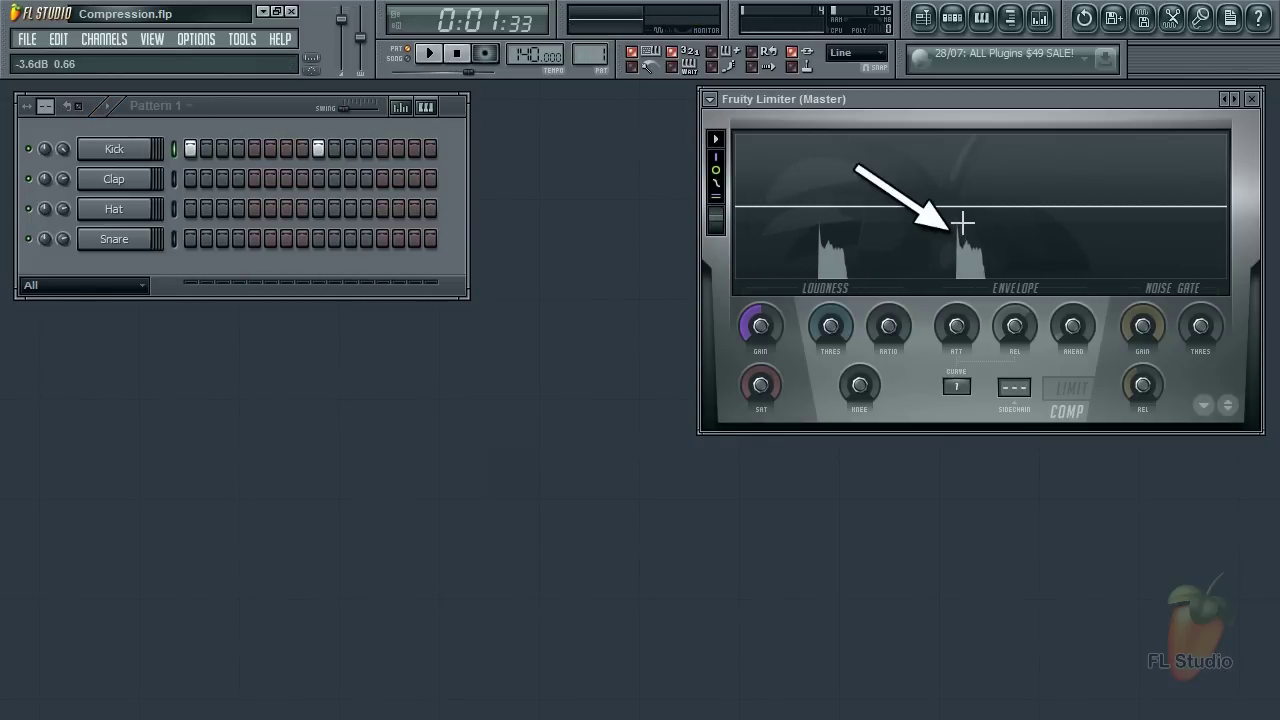
Lower the compressor threshold to about -11.4 dB and raise the compression ratio to 6.0:1
drag(830, 325, 830, 370)
drag(889, 325, 889, 297)
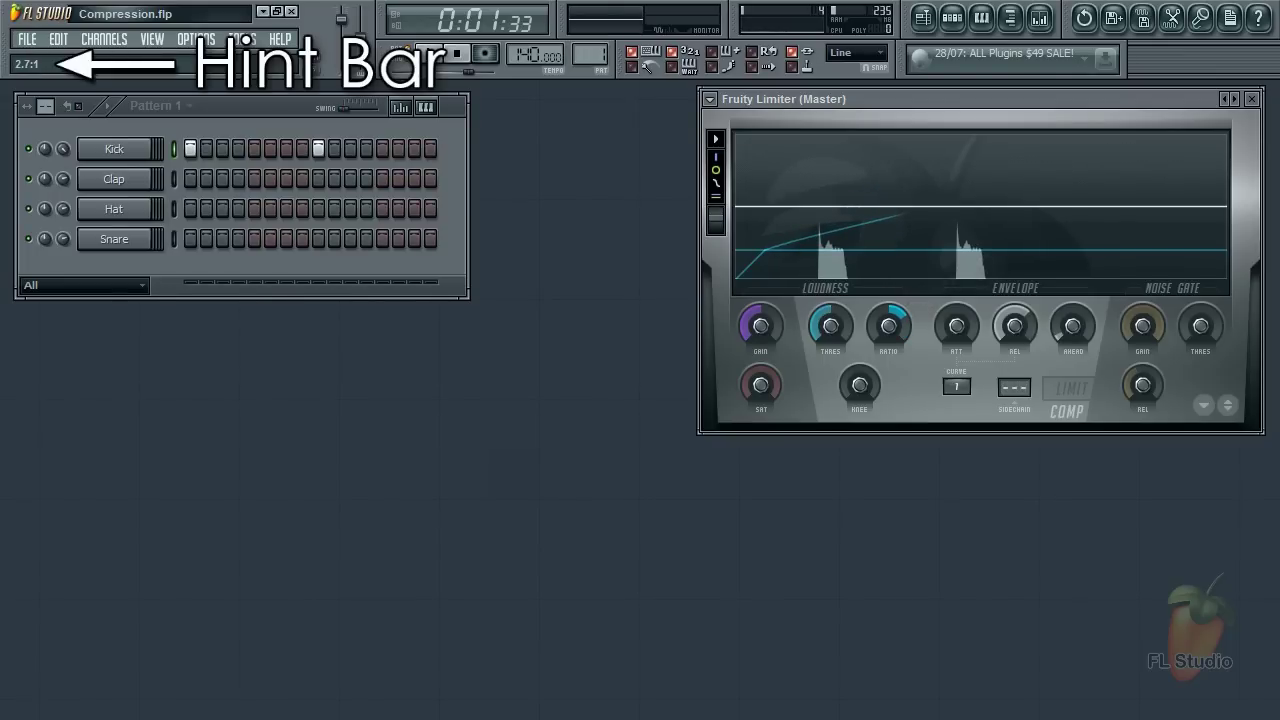
drag(889, 297, 889, 273)
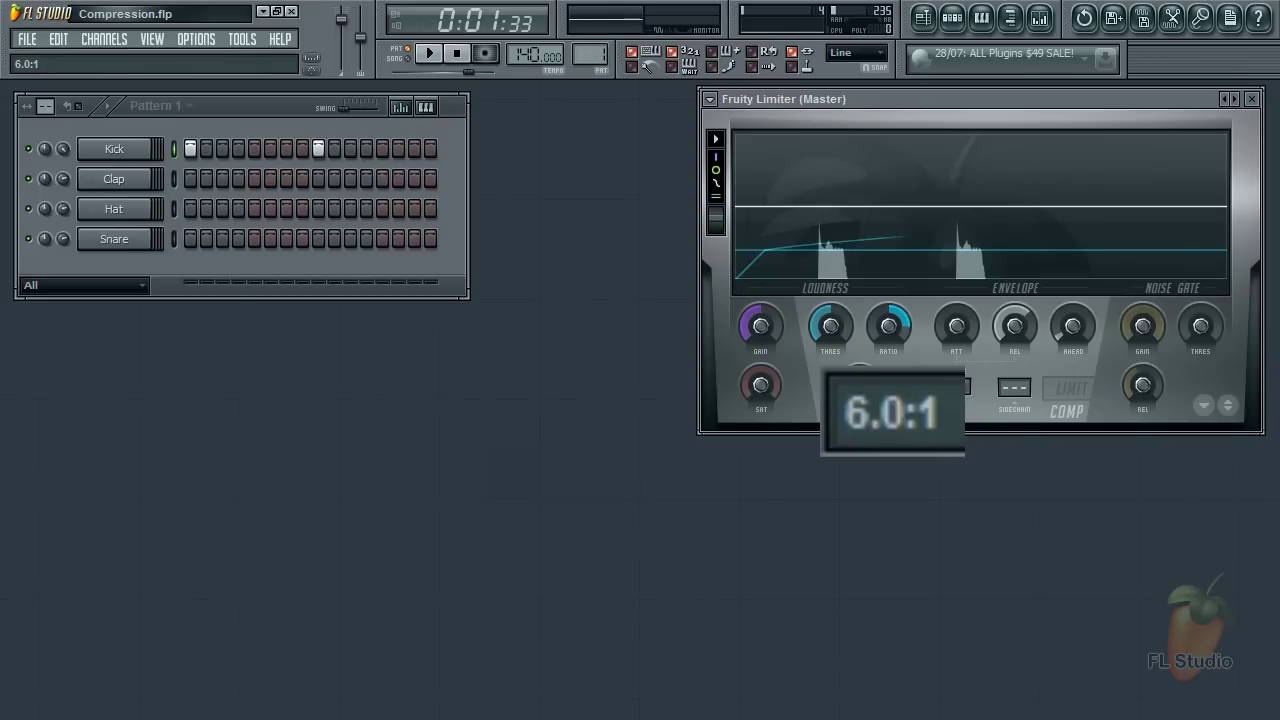
drag(889, 326, 889, 300)
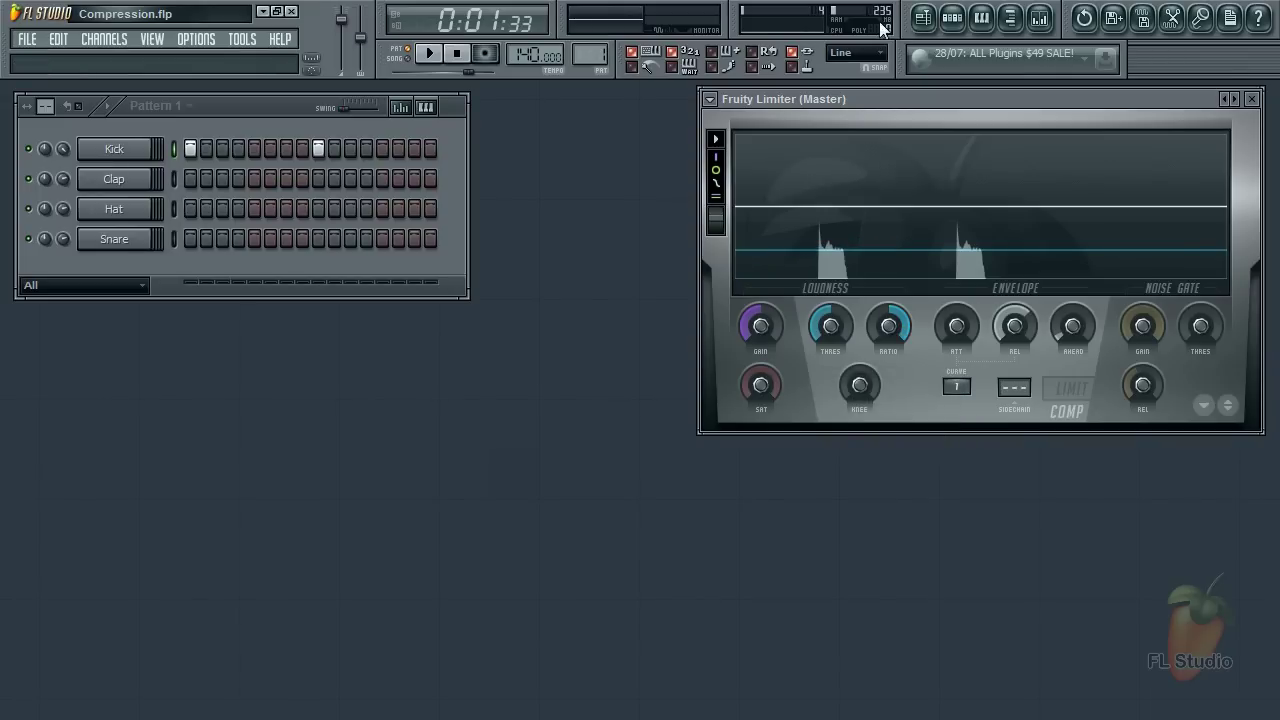
Lower the compressor threshold to about -20.4 dB and raise the limiter's gain while the kick pattern plays
click(429, 54)
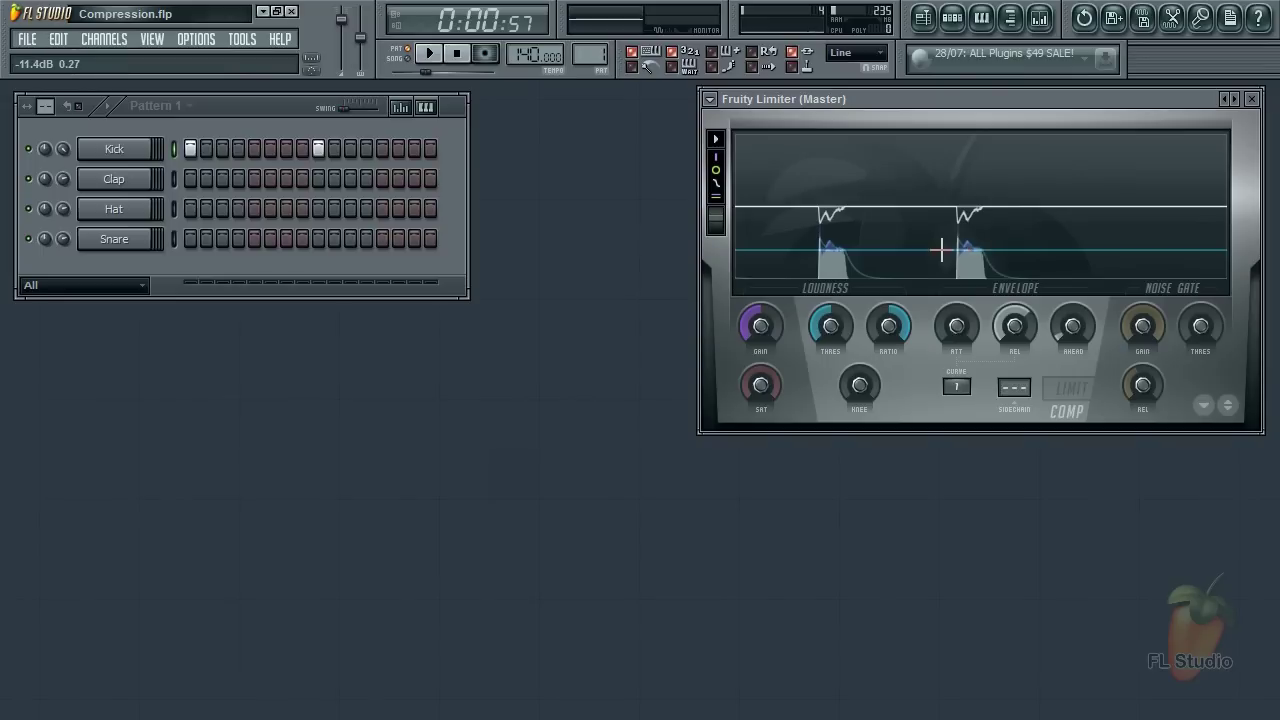
click(428, 53)
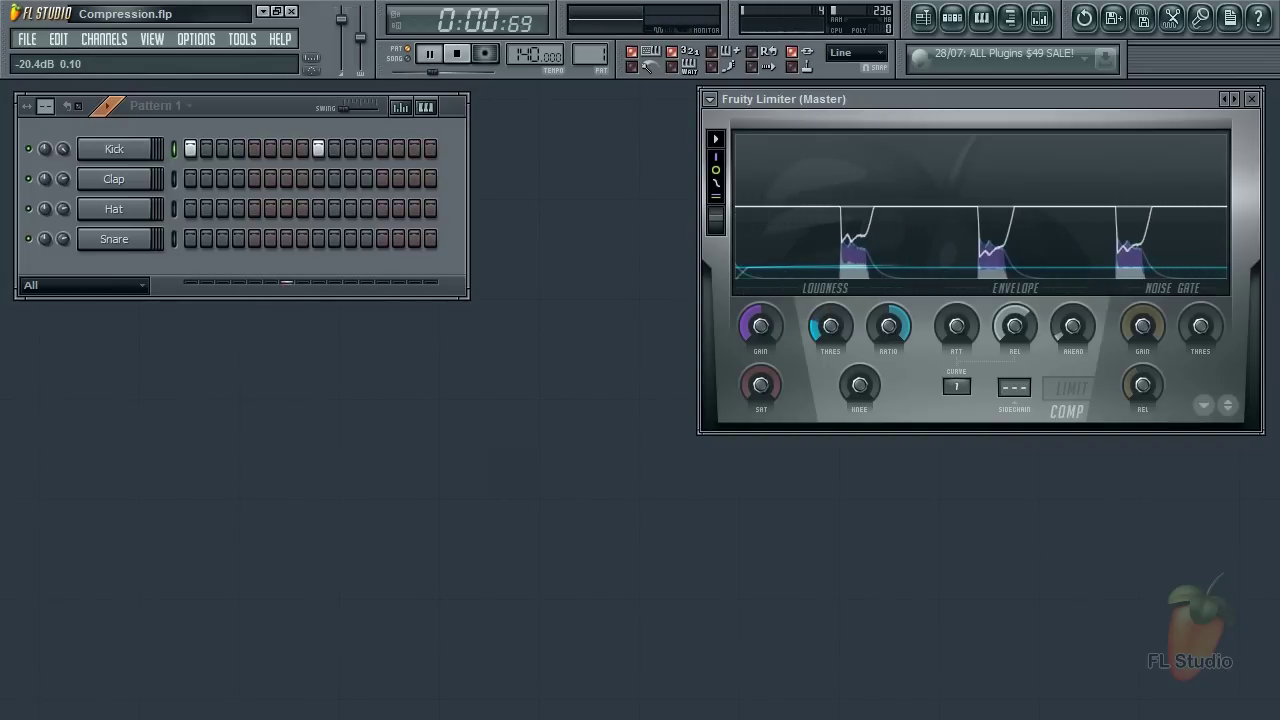
drag(760, 325, 760, 294)
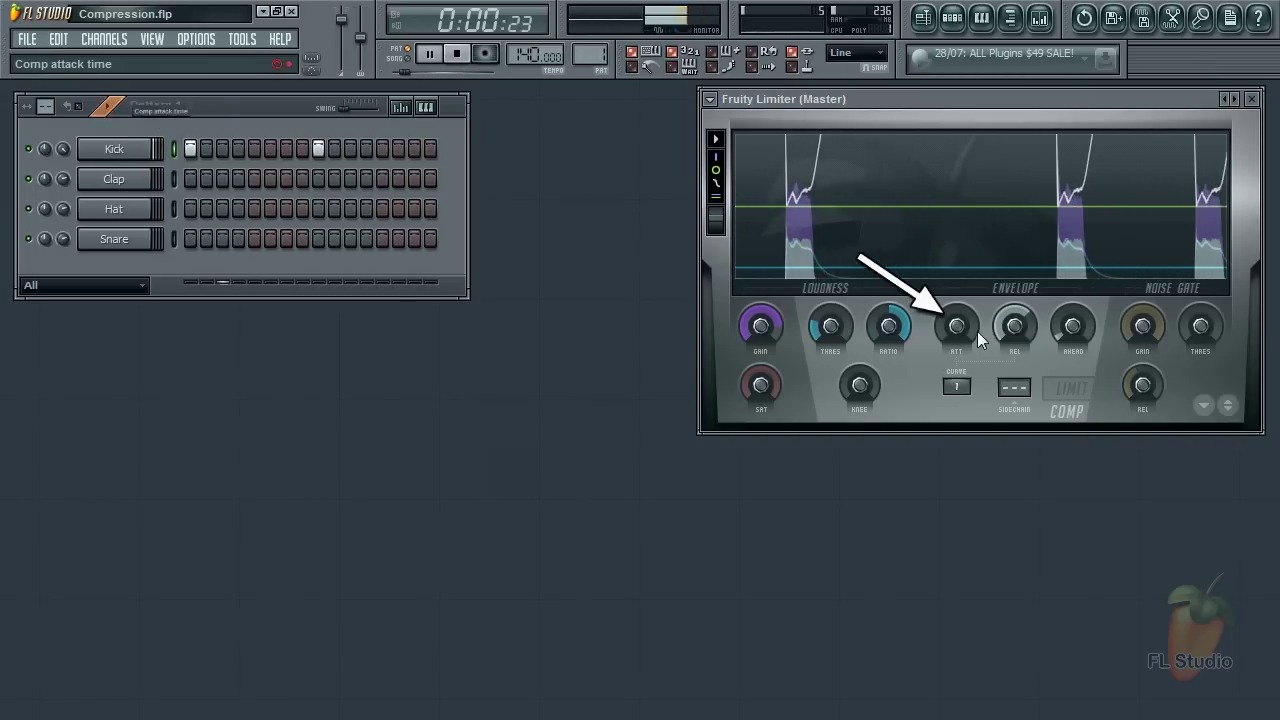
Lengthen the compressor's attack time during playback and compare the kick with the slower and fastest attack
drag(956, 325, 956, 222)
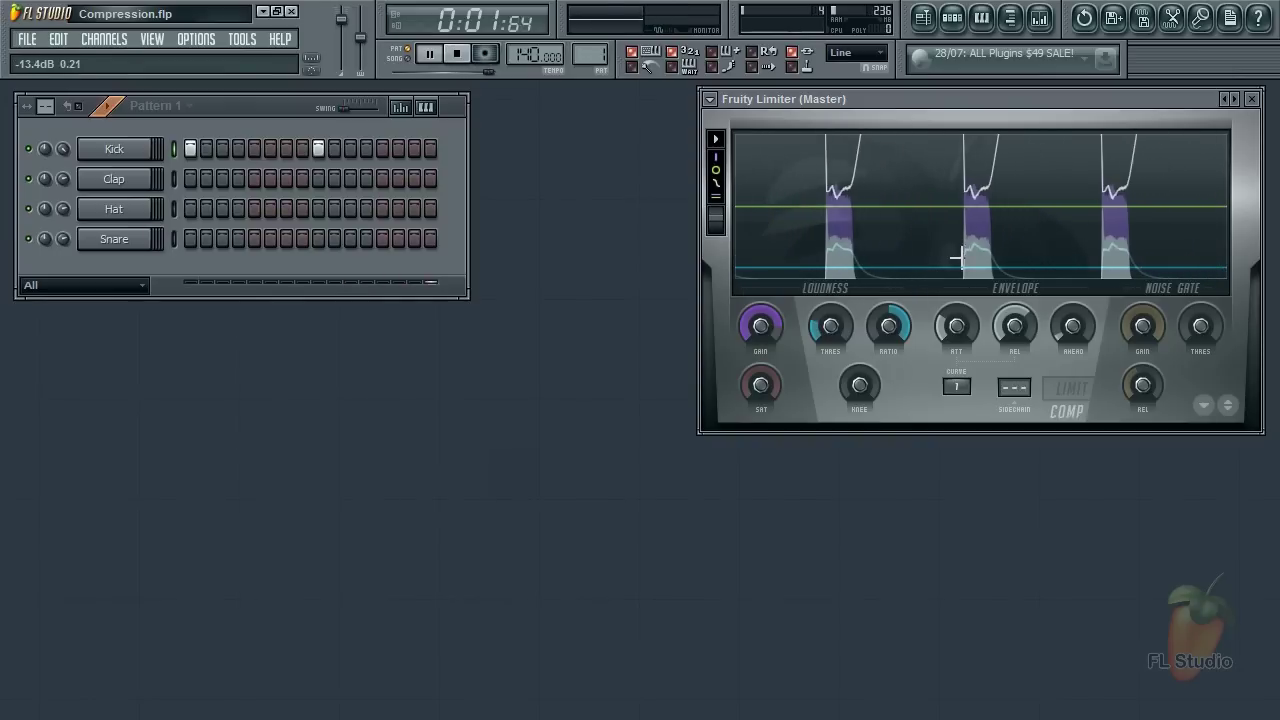
click(429, 56)
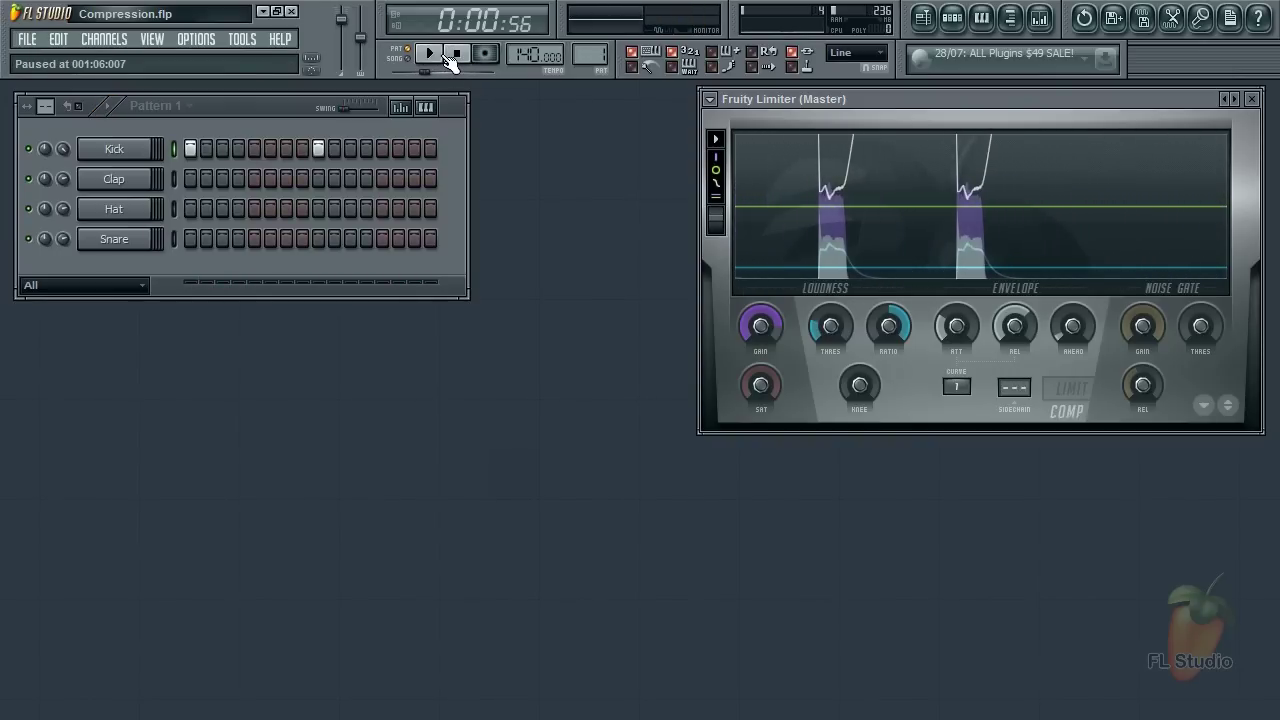
click(446, 57)
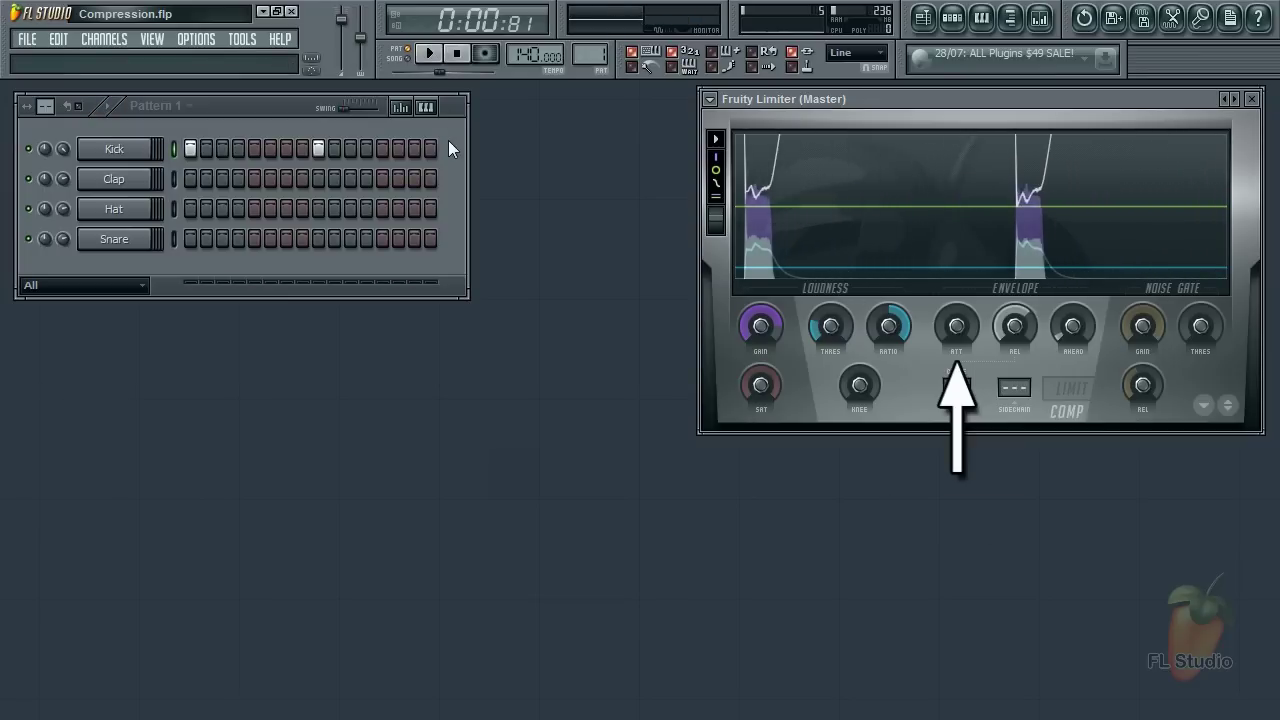
Replay the kick pattern and set the compressor's attack time to 1.19 ms
click(431, 57)
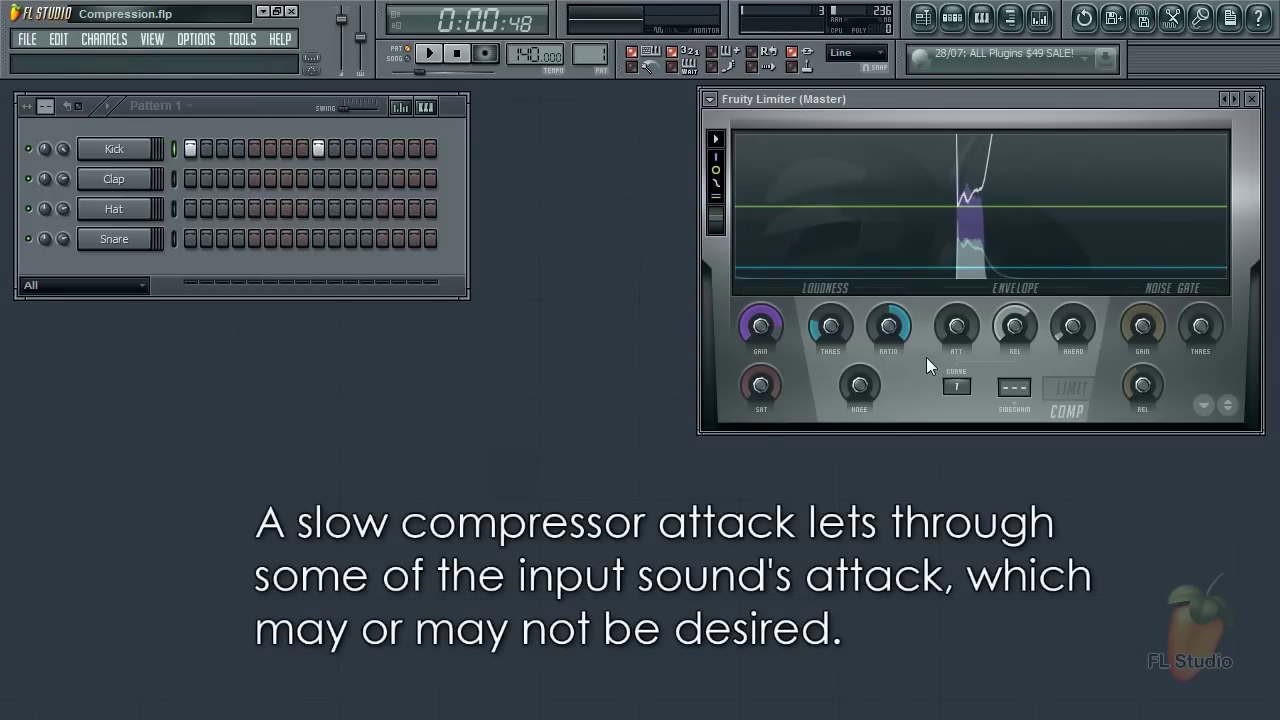
drag(951, 337, 951, 340)
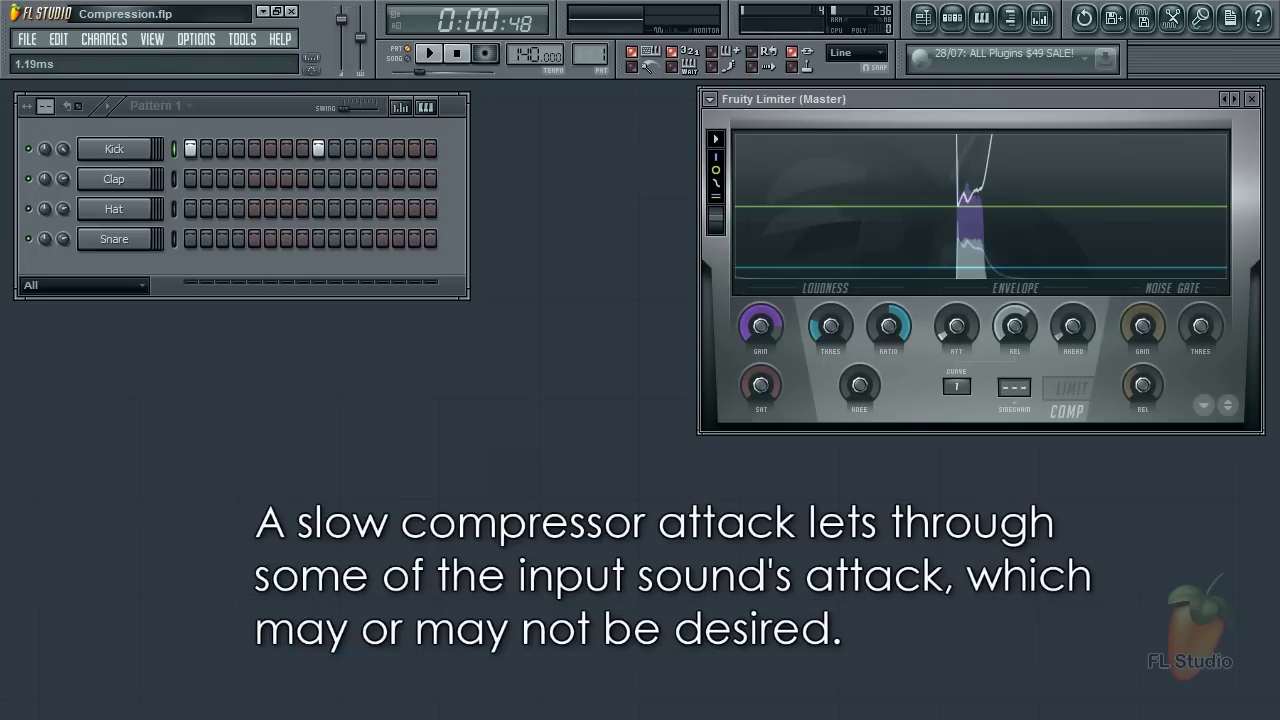